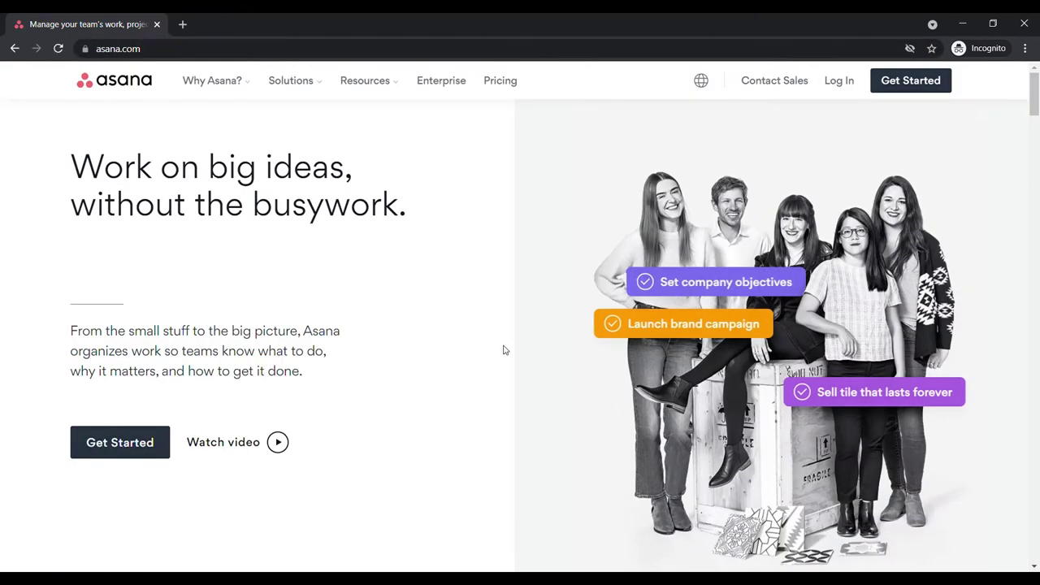
# Open the Asana login page and log in to the account with the email address.
pyautogui.click(838, 80)
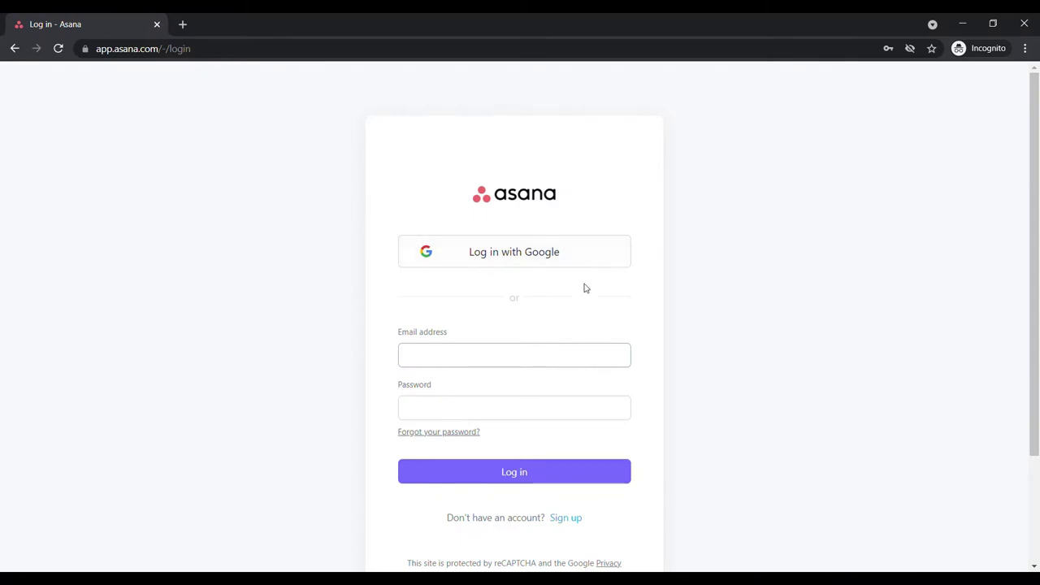
pyautogui.click(500, 362)
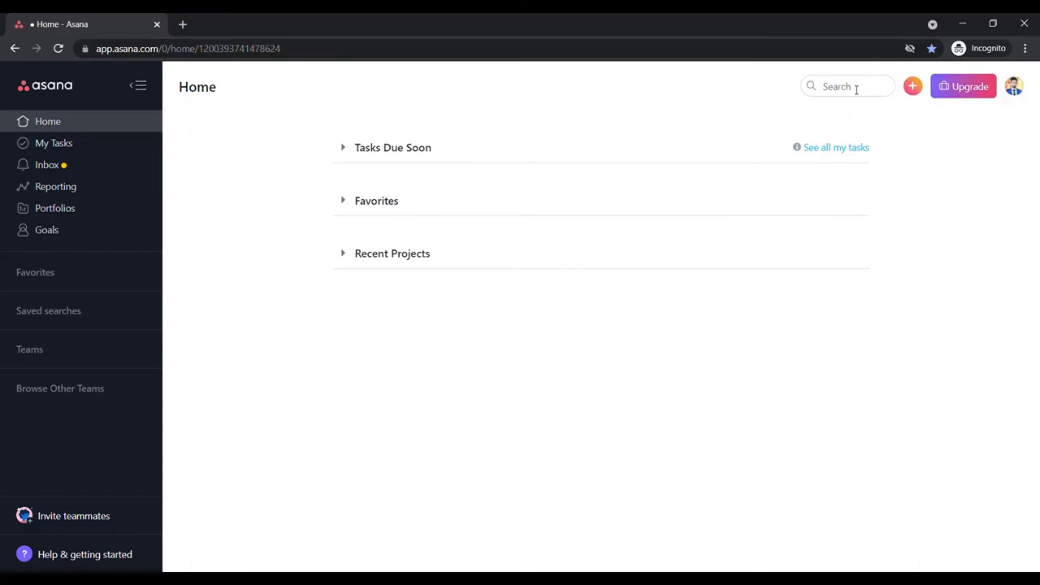
# View the search suggestions and the list of item types that can be created, closing both without choosing anything.
pyautogui.click(855, 87)
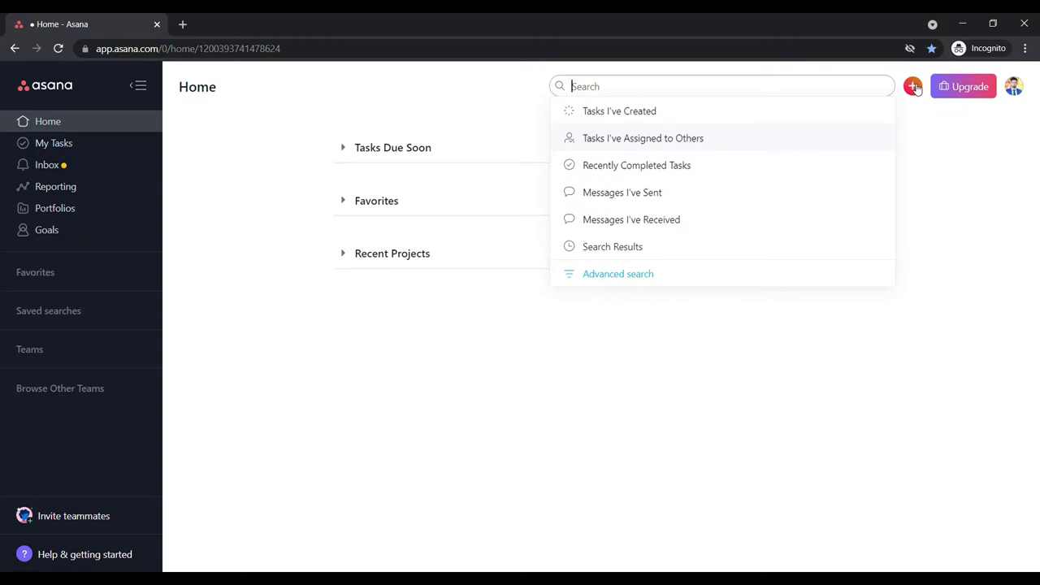
pyautogui.click(914, 87)
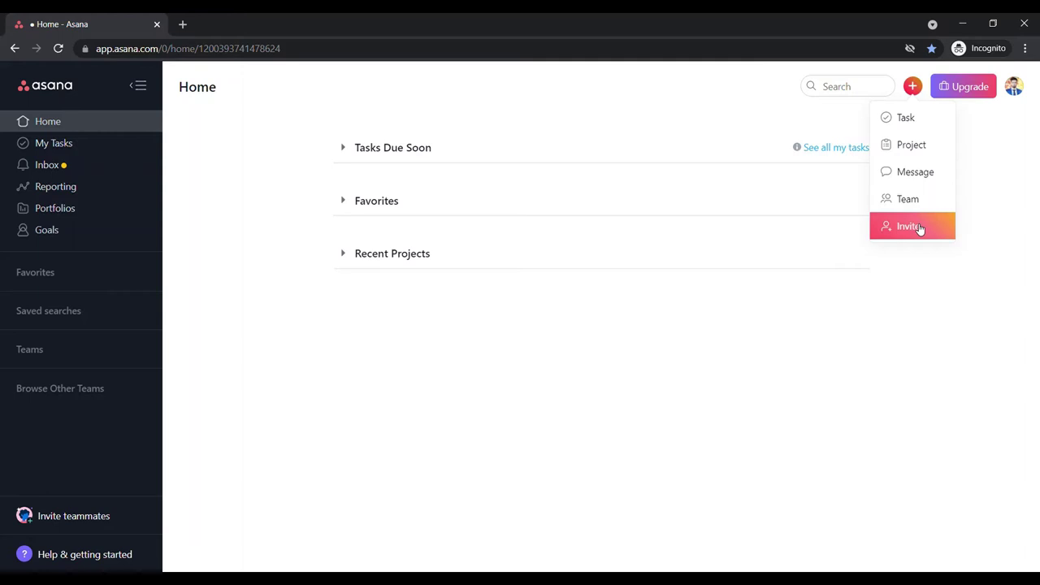
pyautogui.click(1000, 245)
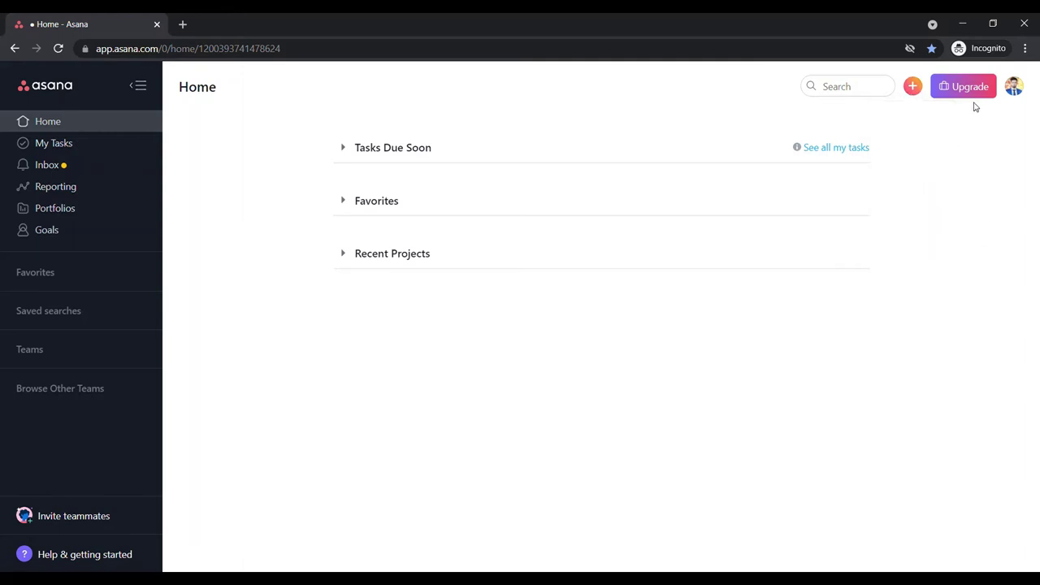
# Look through the account options and open My Profile Settings to review the personal profile details.
pyautogui.click(1018, 86)
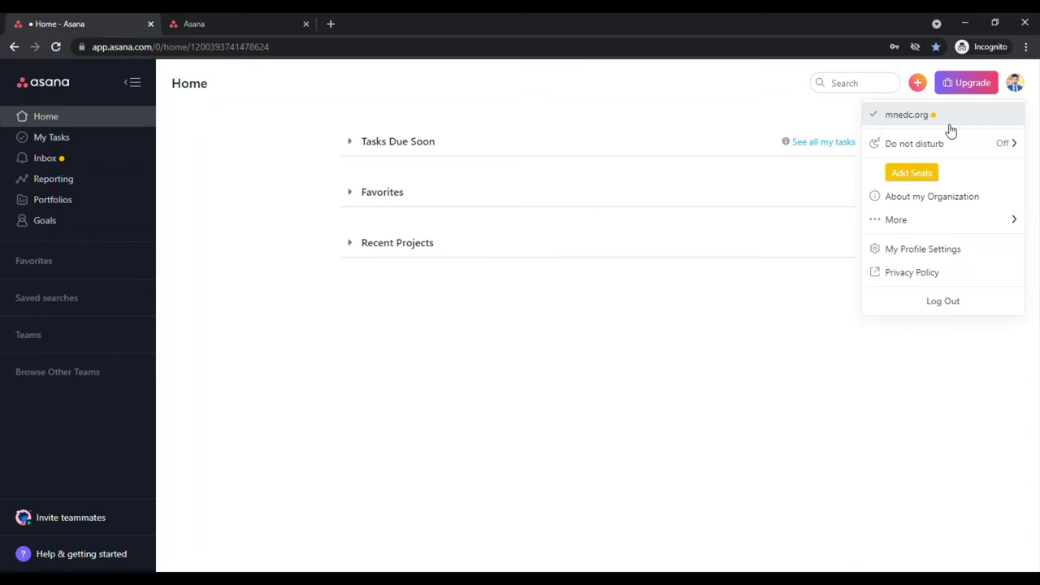
pyautogui.moveTo(949, 144)
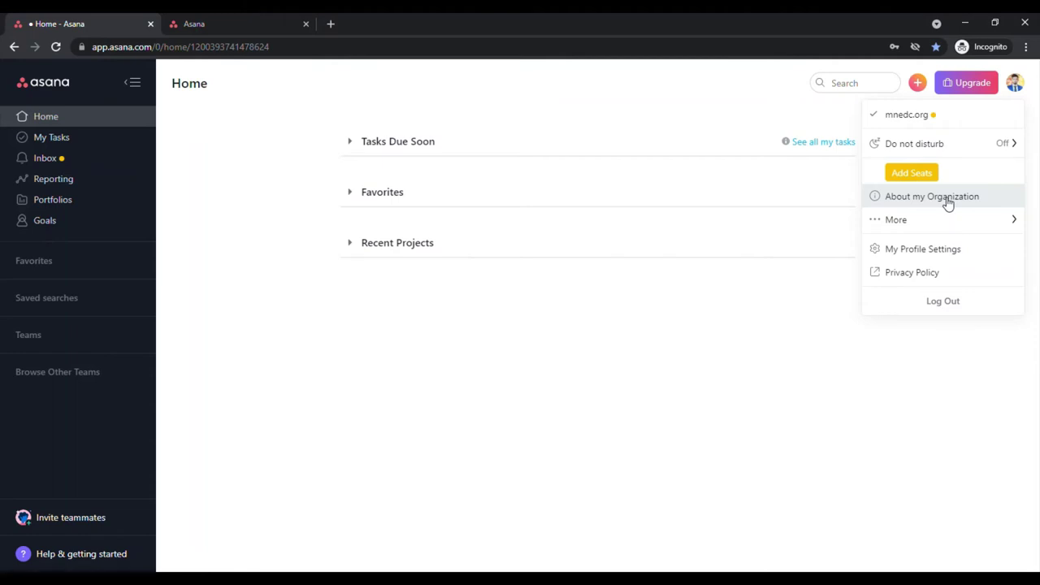
pyautogui.moveTo(948, 223)
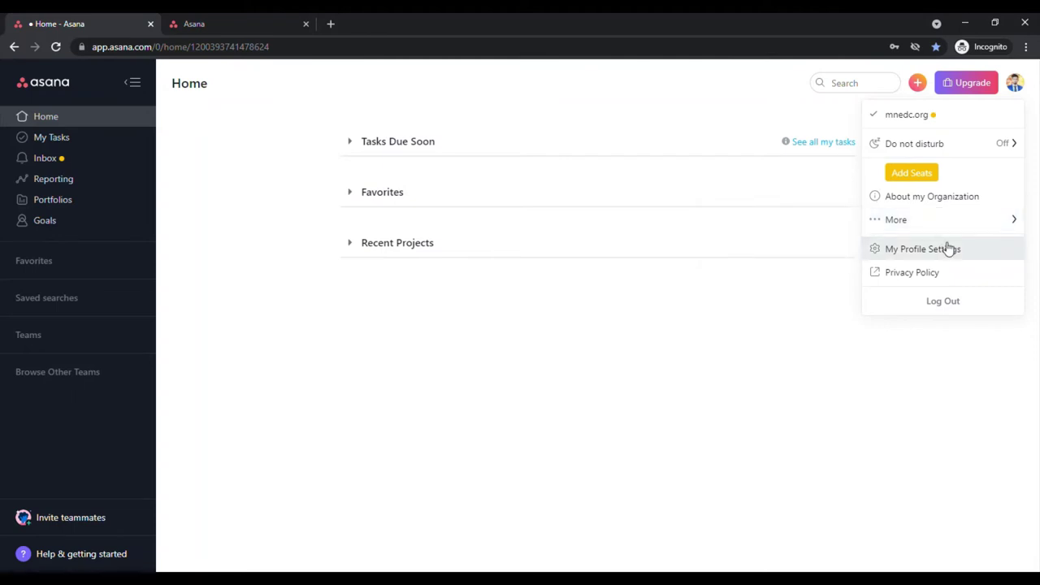
pyautogui.click(949, 248)
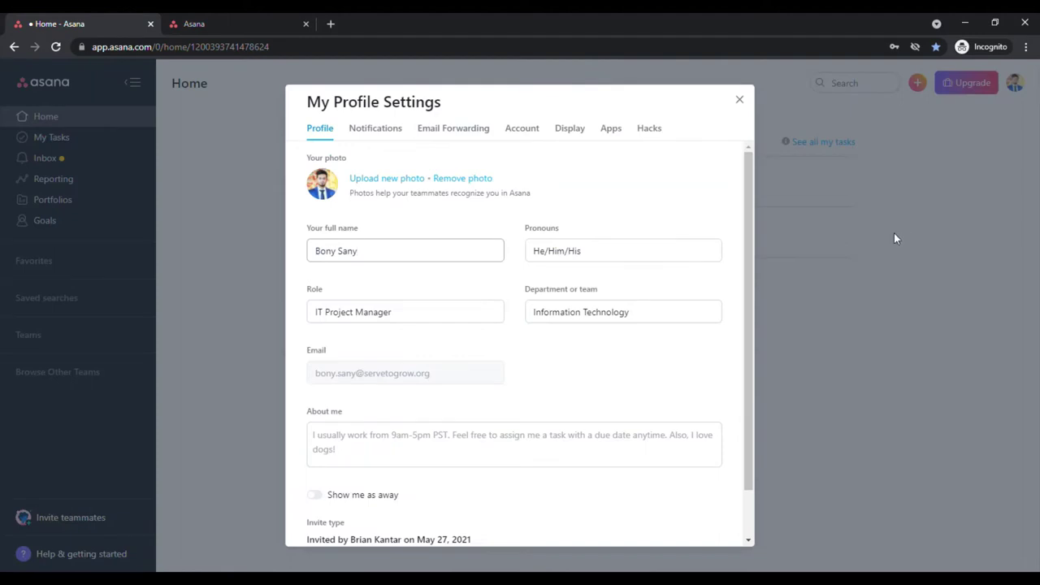
pyautogui.click(498, 248)
# Review the notification settings, from the Do Not Disturb schedule through the email options to browser notifications.
pyautogui.click(376, 130)
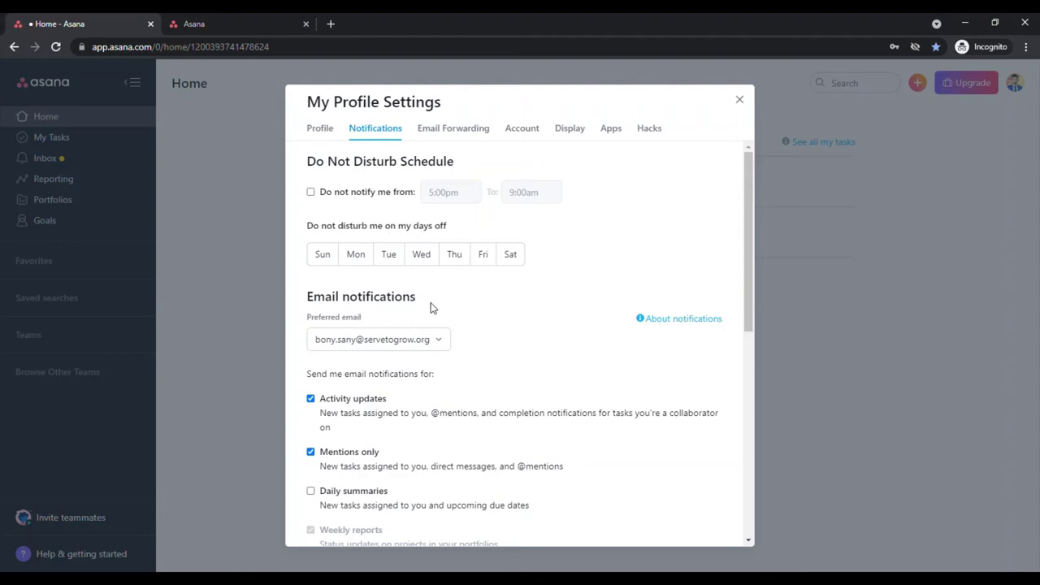
pyautogui.scroll(-1, 431, 307)
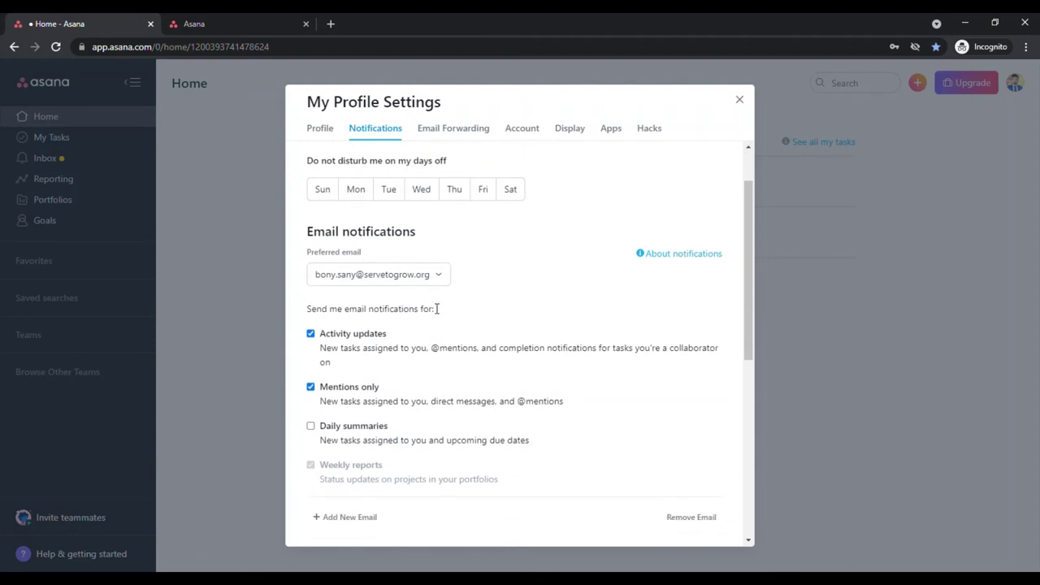
pyautogui.scroll(-1, 437, 309)
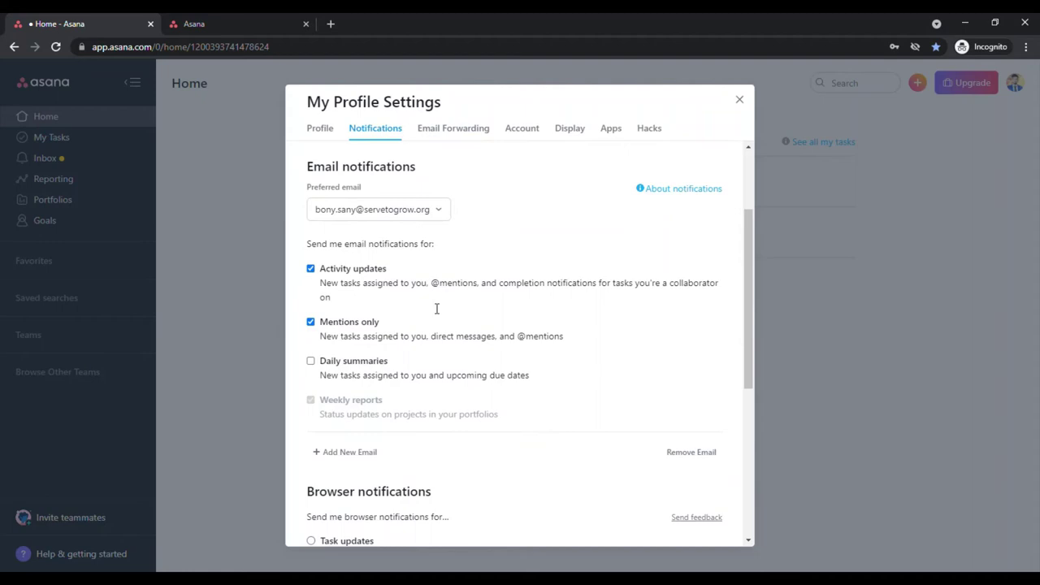
pyautogui.scroll(-1, 436, 309)
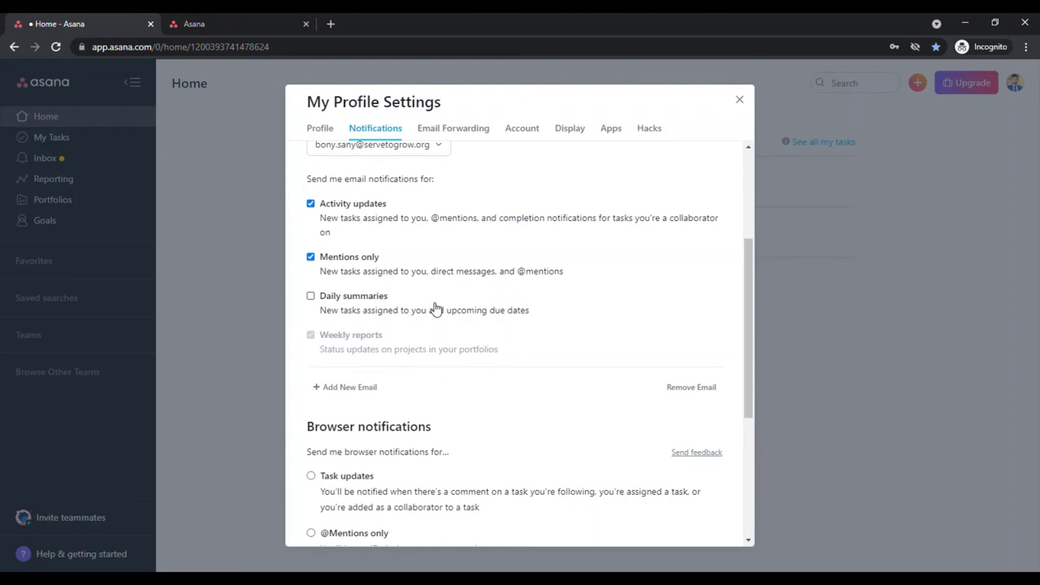
# Review the Email Forwarding, Account, Display, Apps and Hacks settings, and close the profile settings.
pyautogui.click(431, 132)
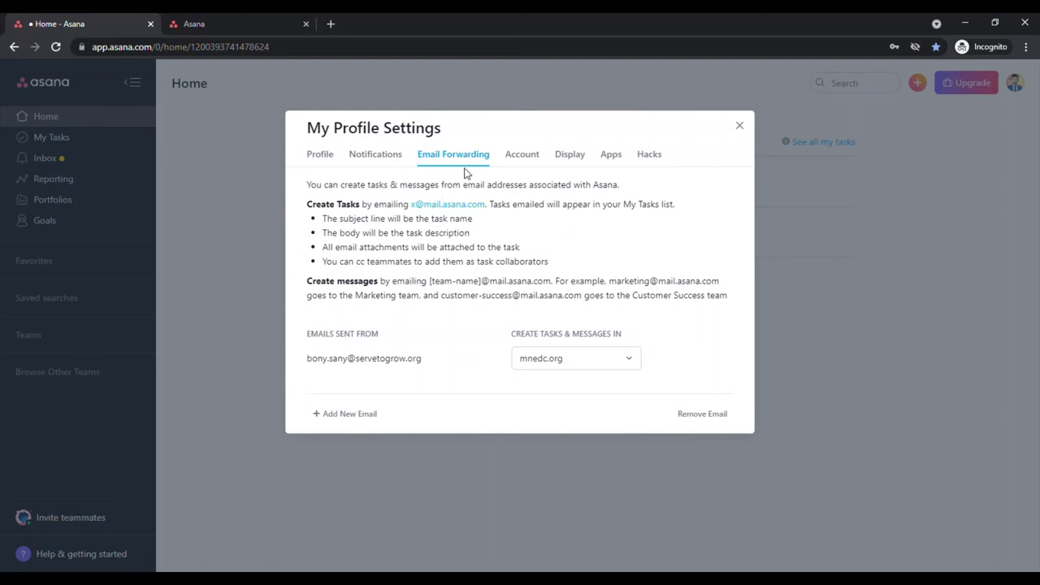
pyautogui.click(517, 157)
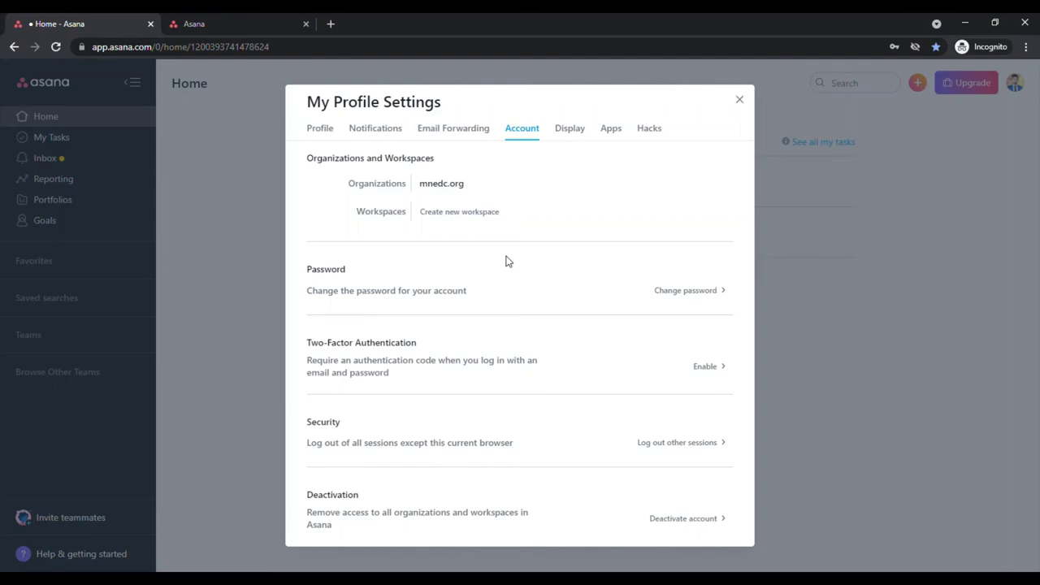
pyautogui.click(561, 129)
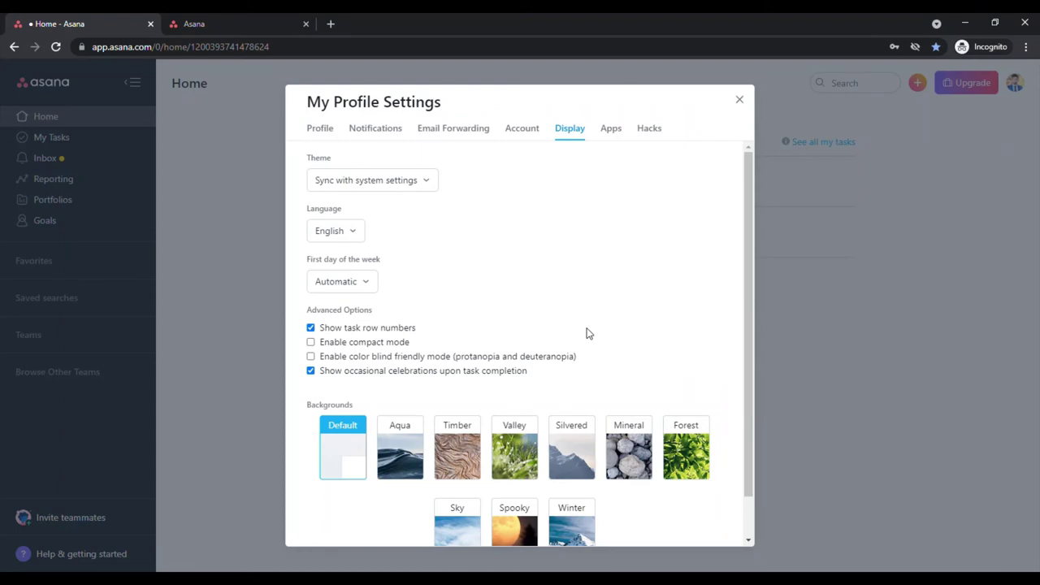
pyautogui.click(618, 130)
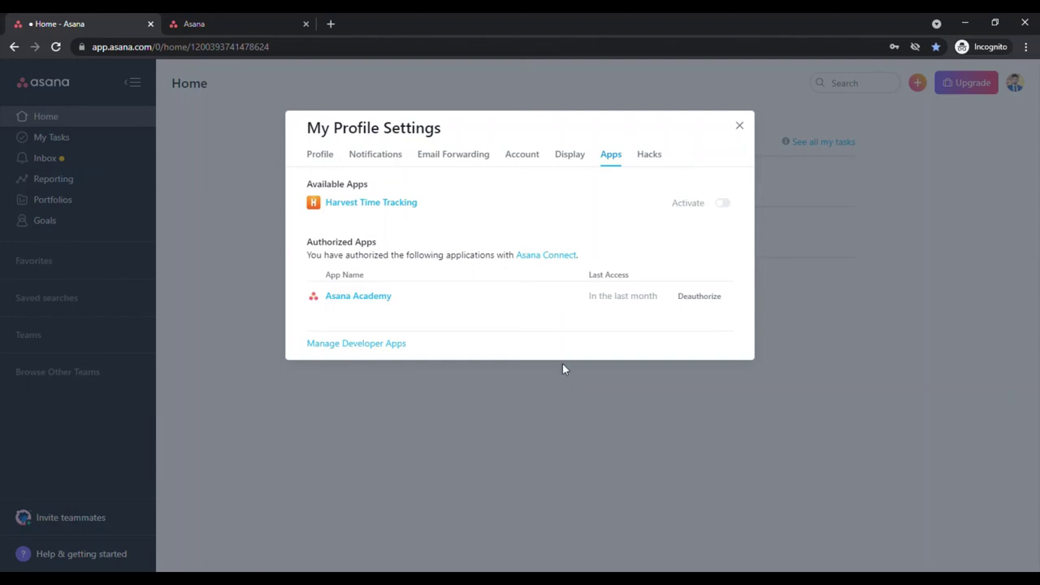
pyautogui.click(656, 160)
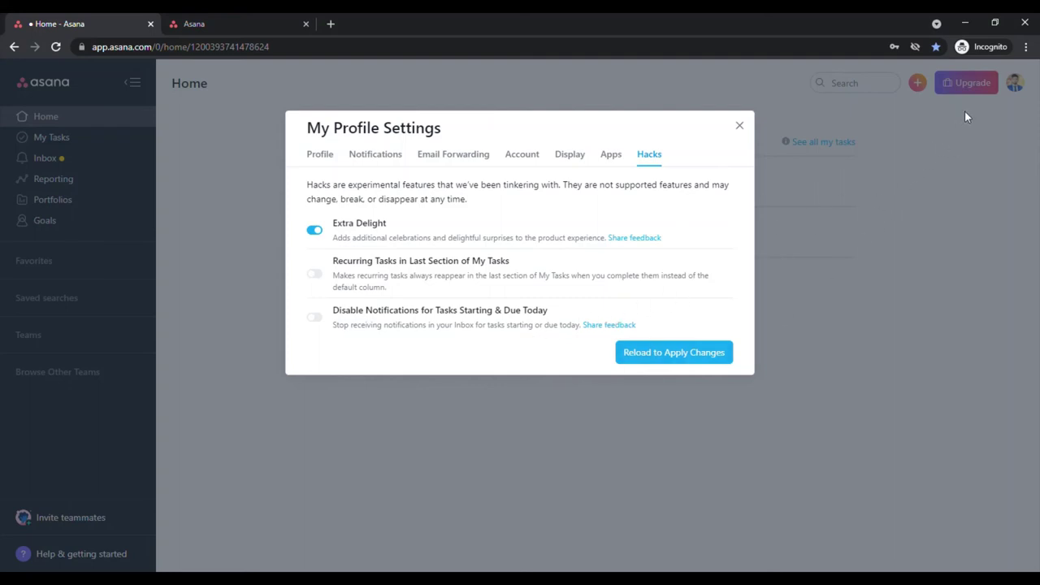
pyautogui.click(740, 127)
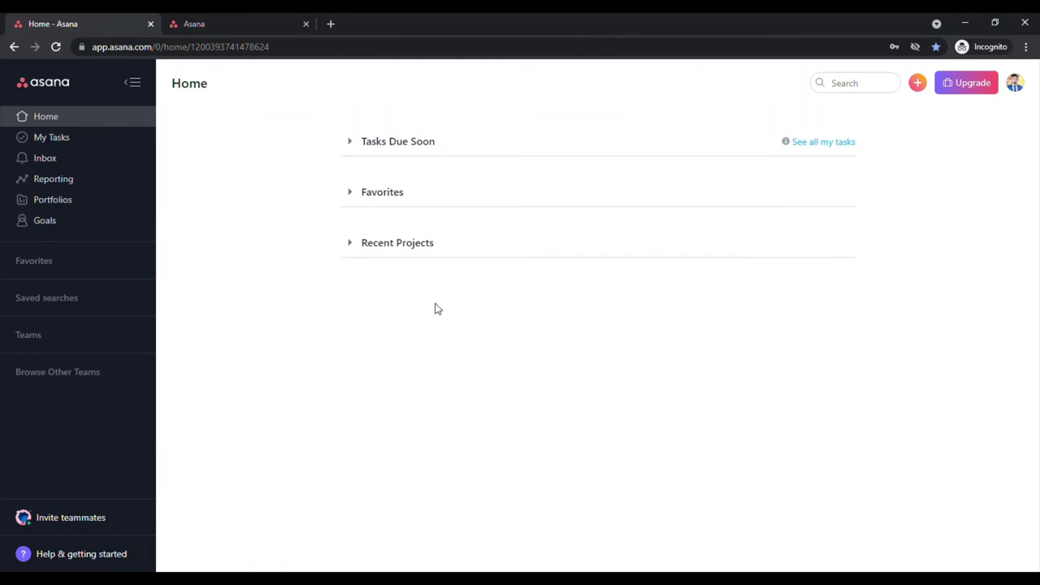
# Collapse the navigation sidebar and expand it again, repeating the toggle once.
pyautogui.click(136, 86)
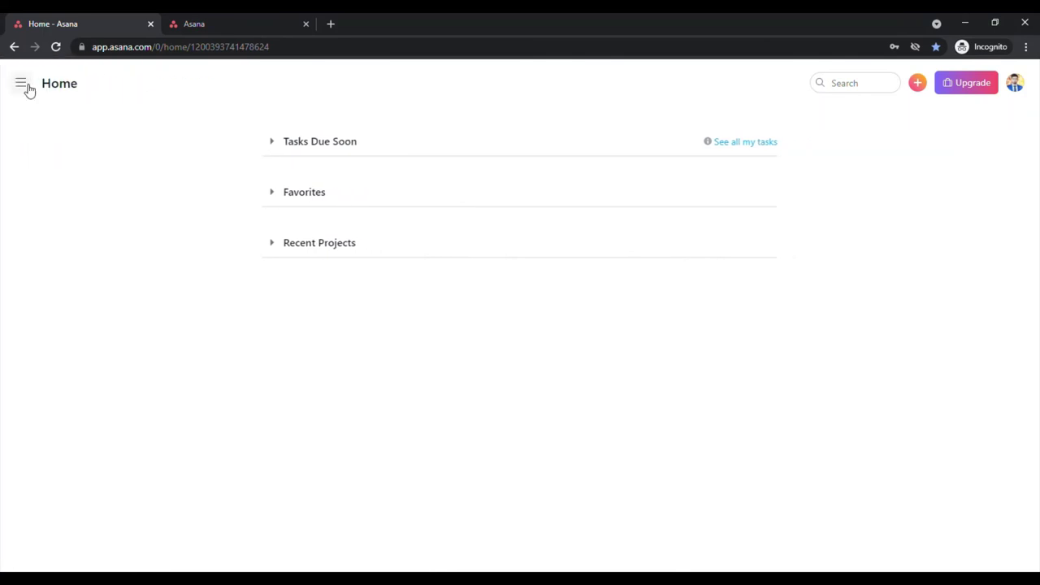
pyautogui.click(24, 85)
pyautogui.click(133, 83)
pyautogui.click(25, 87)
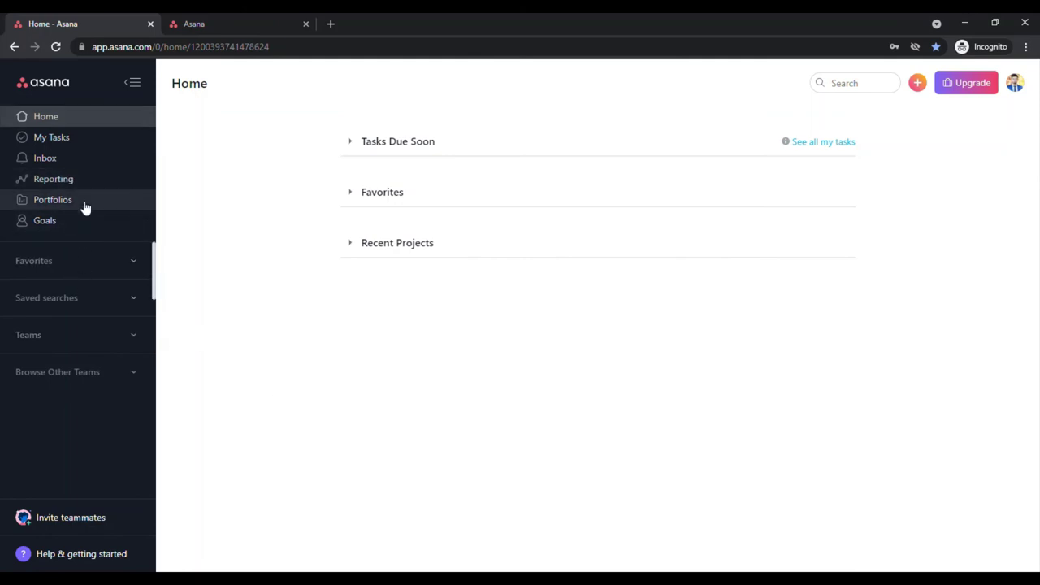
# View the favorite projects and the saved searches in the sidebar, collapsing each section after viewing it.
pyautogui.click(93, 265)
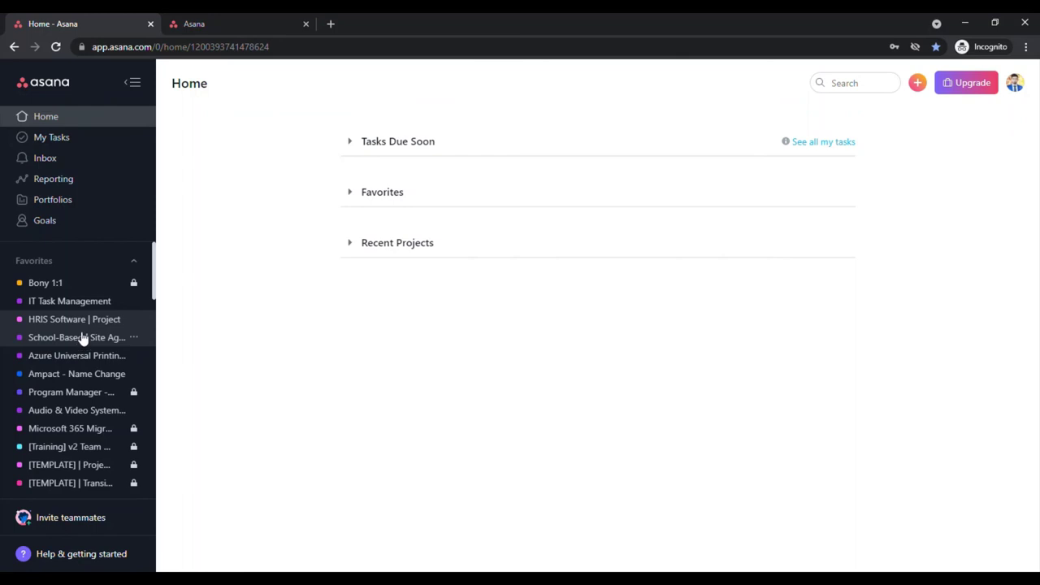
pyautogui.click(134, 261)
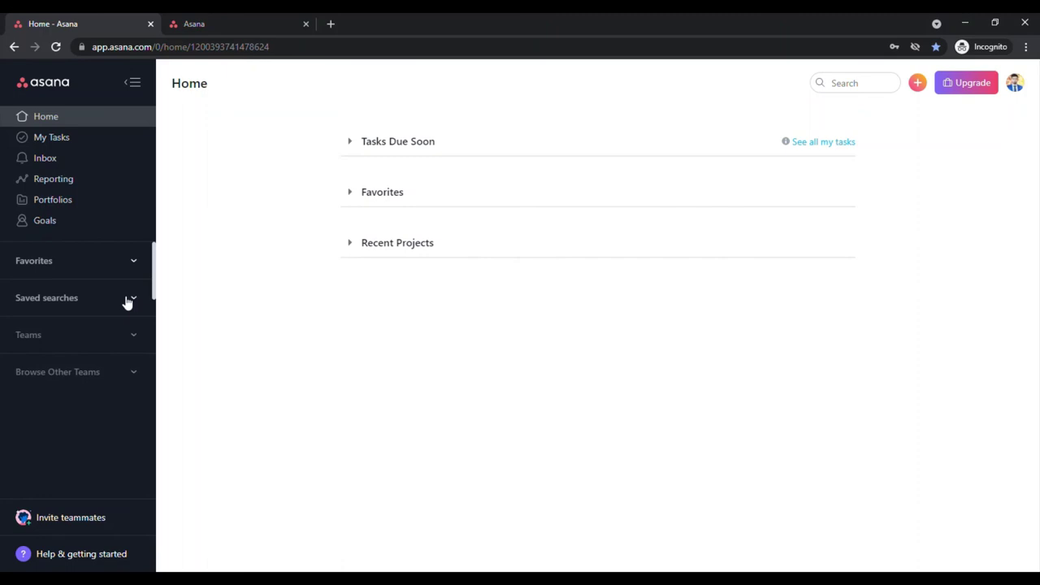
pyautogui.click(130, 298)
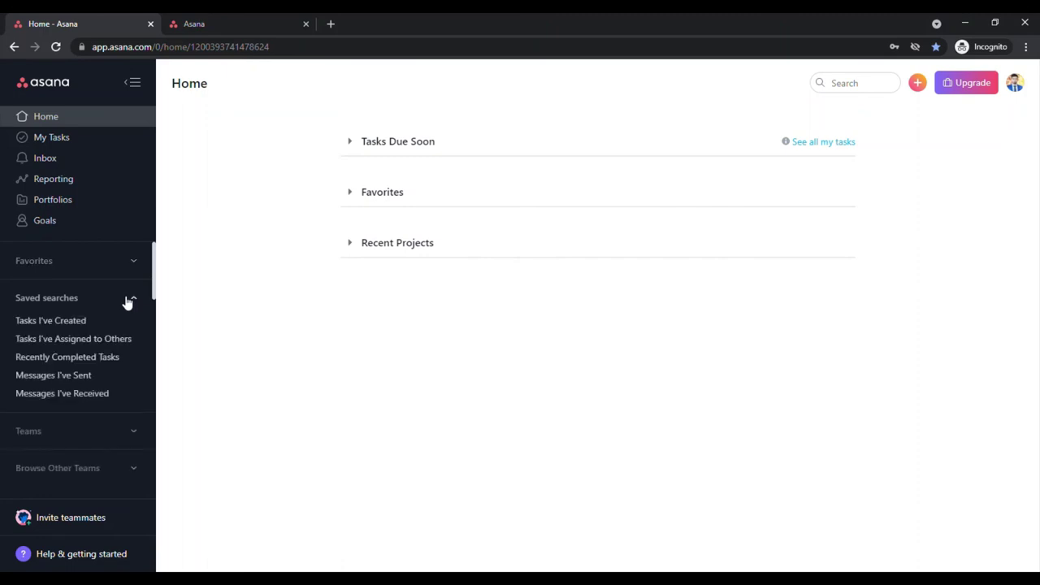
pyautogui.click(130, 300)
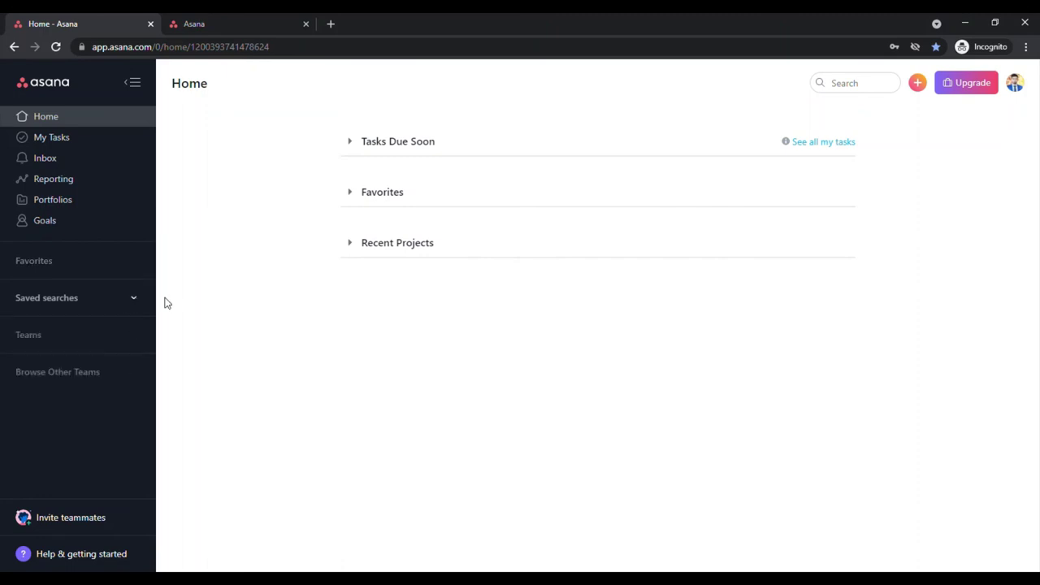
# View the sidebar's Teams section and browse the other teams available to join, collapsing both sections when done.
pyautogui.click(129, 340)
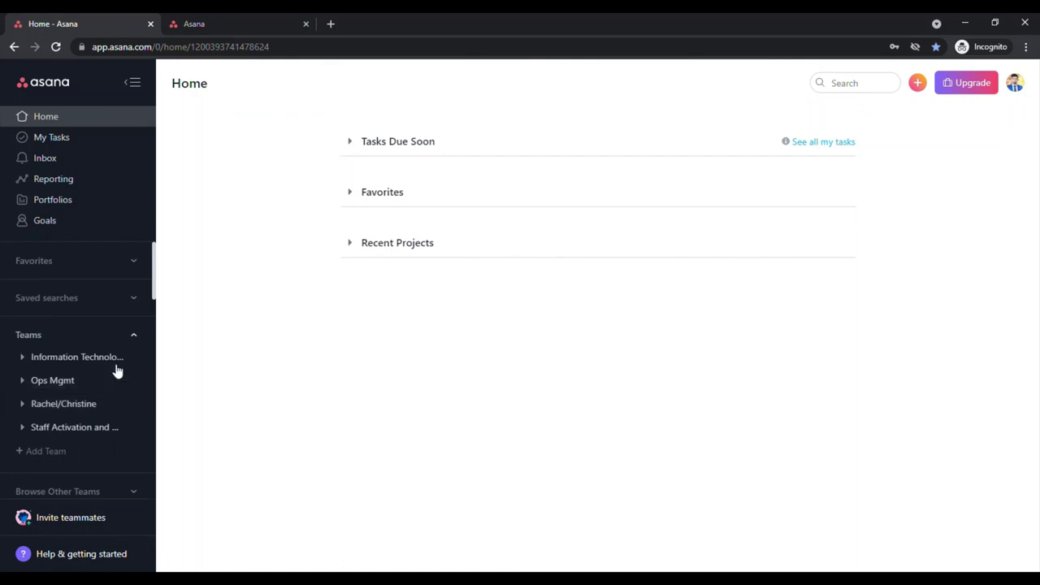
pyautogui.click(135, 336)
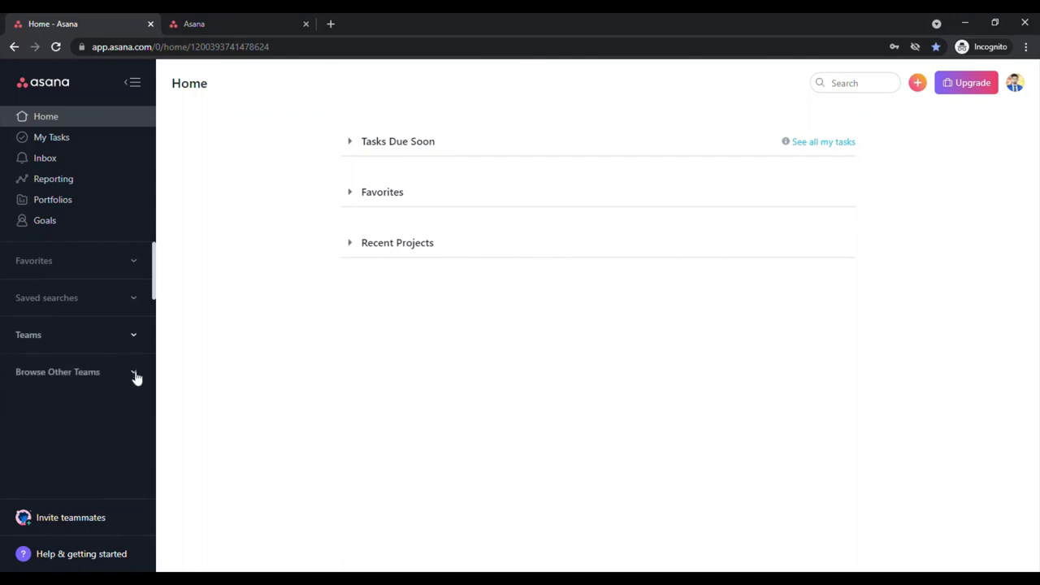
pyautogui.click(135, 374)
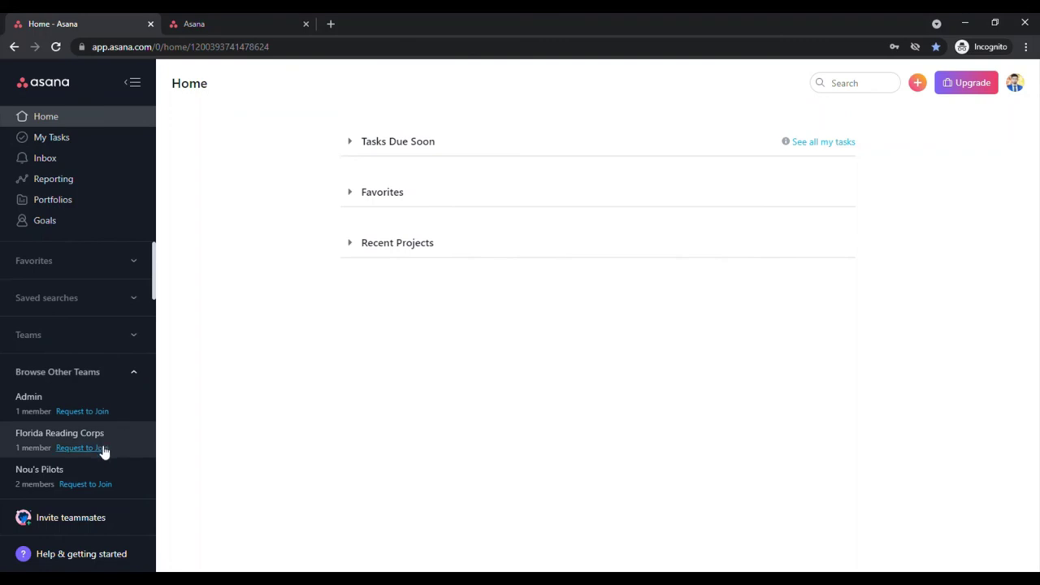
pyautogui.scroll(-5, 104, 452)
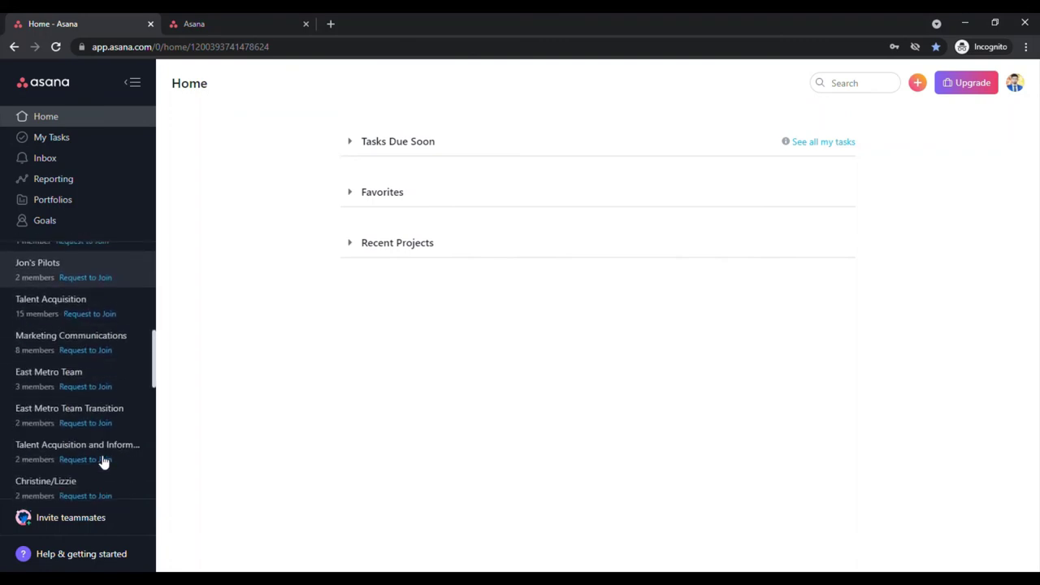
pyautogui.scroll(4, 104, 456)
pyautogui.scroll(2, 104, 460)
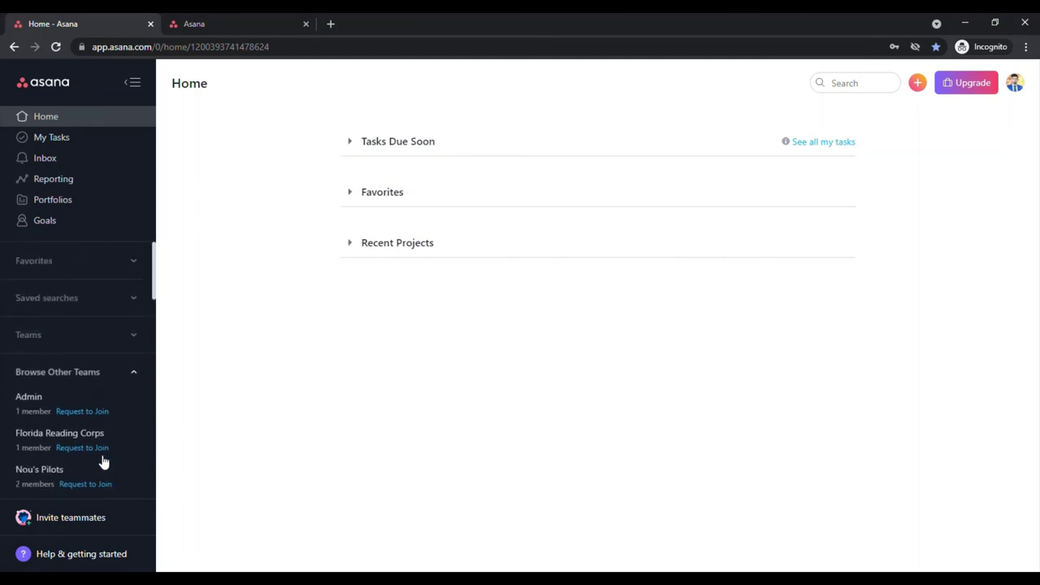
pyautogui.click(134, 371)
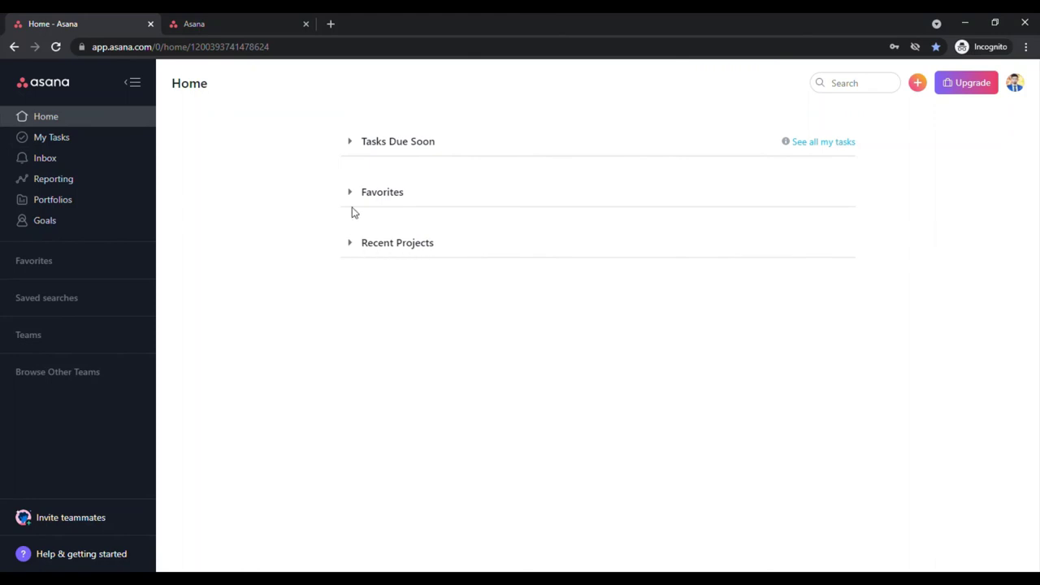
# Expand and collapse the Tasks Due Soon, Favorites and Recent Projects sections on the Home page to view their contents.
pyautogui.click(350, 143)
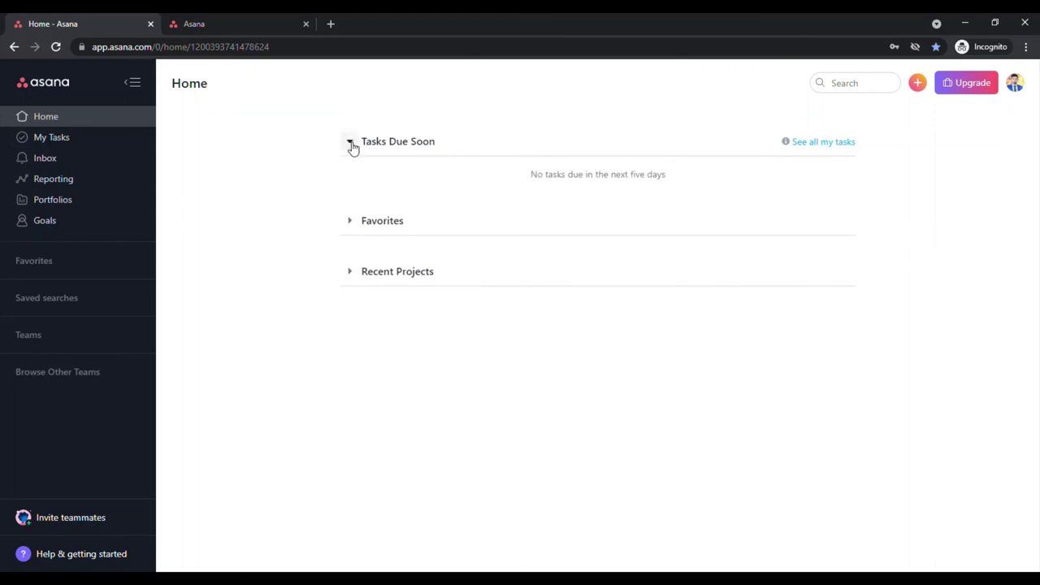
pyautogui.click(350, 143)
pyautogui.click(350, 143)
pyautogui.click(350, 143)
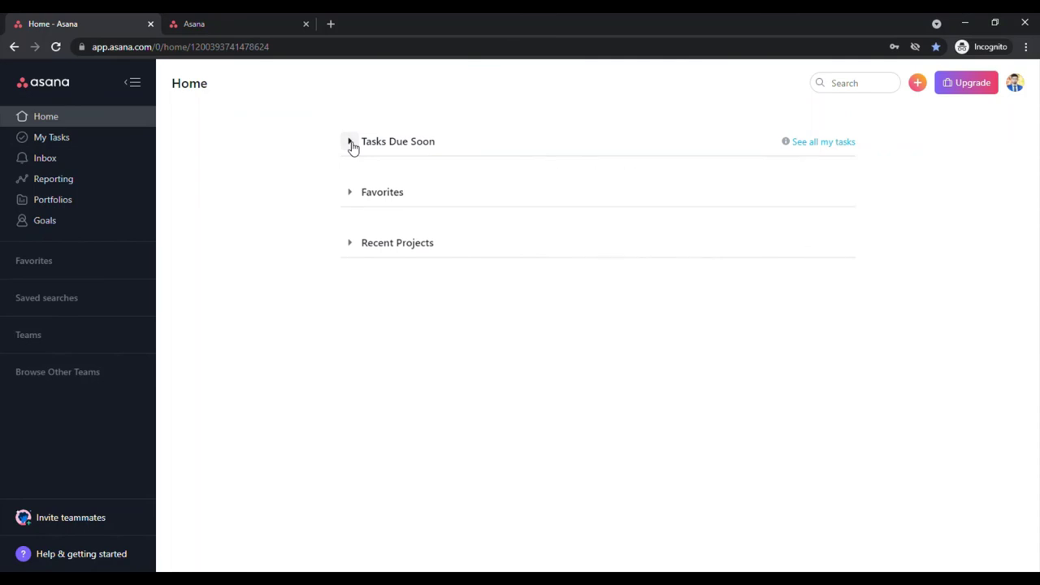
pyautogui.click(351, 193)
pyautogui.click(351, 194)
pyautogui.click(351, 244)
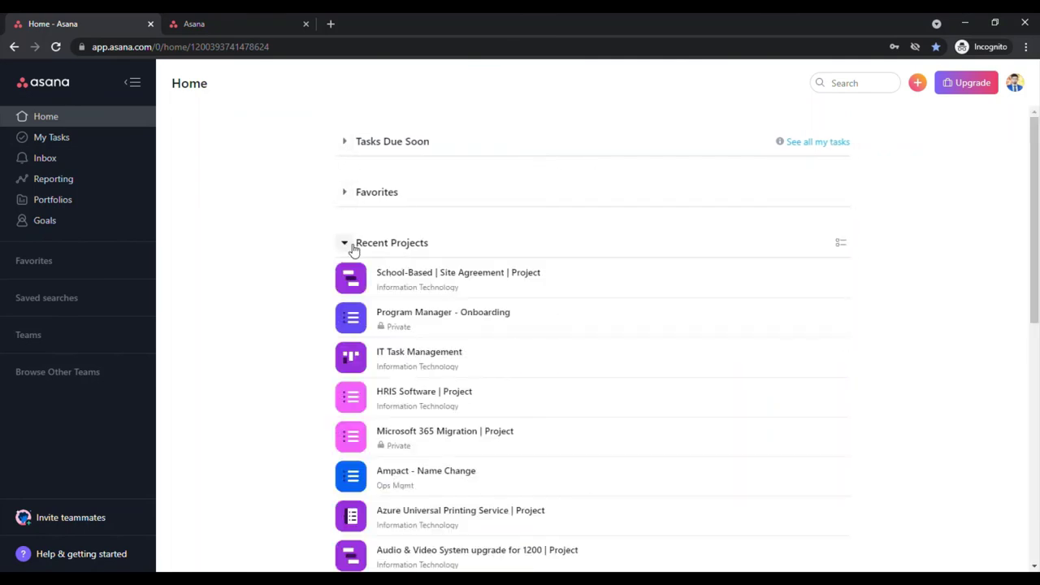
pyautogui.click(352, 248)
pyautogui.click(521, 309)
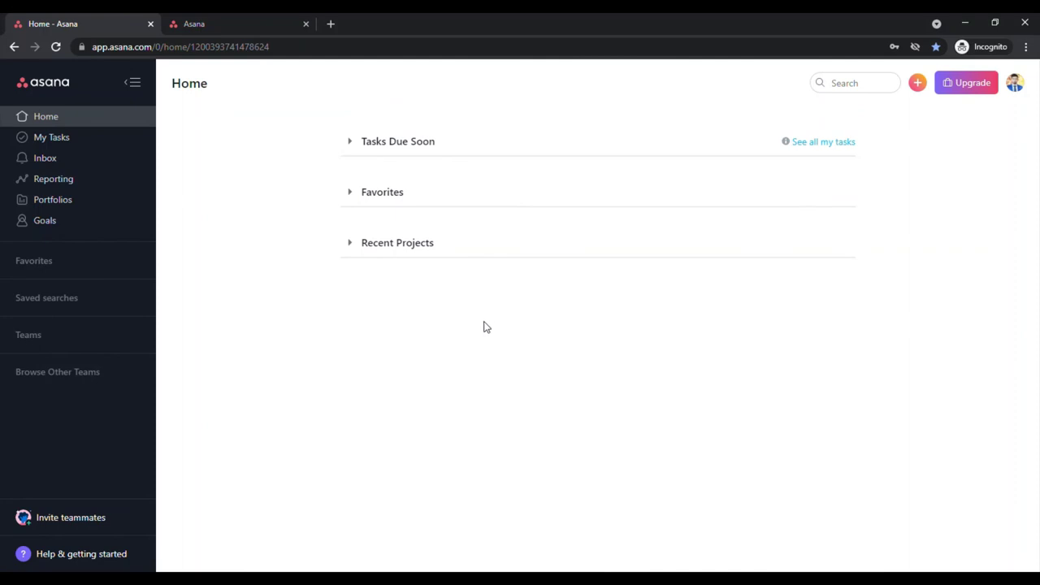